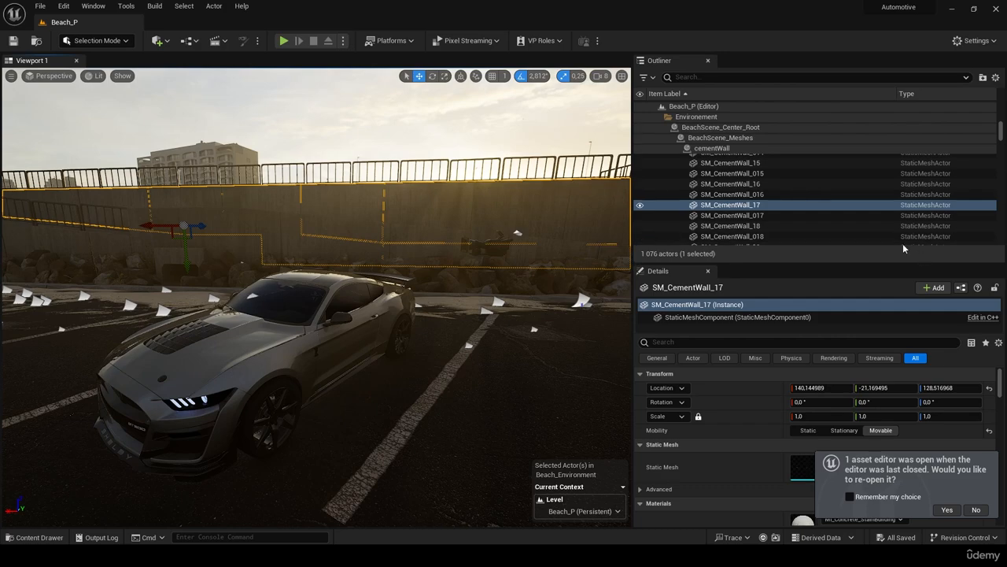
Examine the beach parking lot scene and the parked car from several angles.
right_click_drag(397, 245, 165, 245)
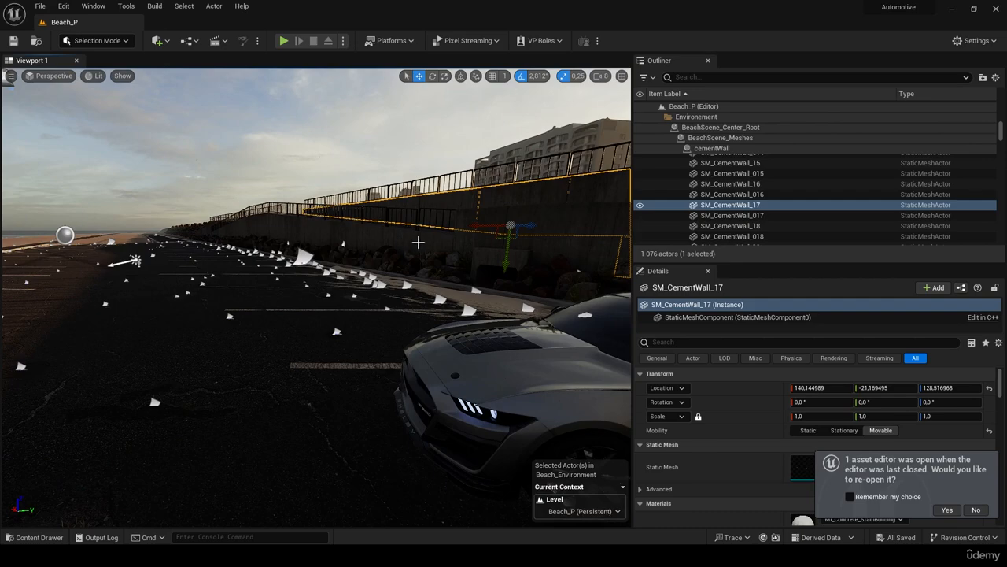
right_click_drag(462, 299, 598, 299)
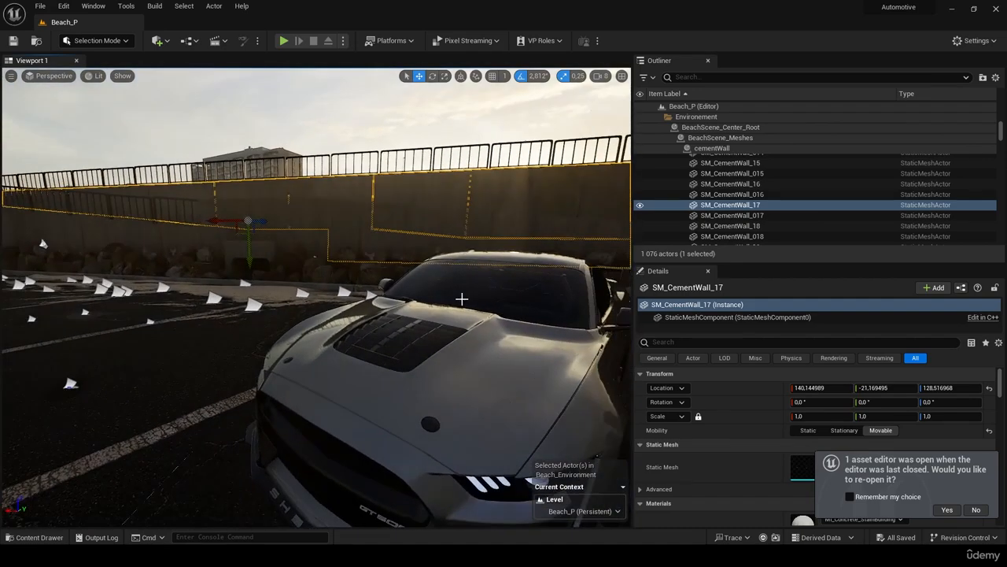
scroll(462, 299, "down", 3)
right_click_drag(430, 308, 158, 297)
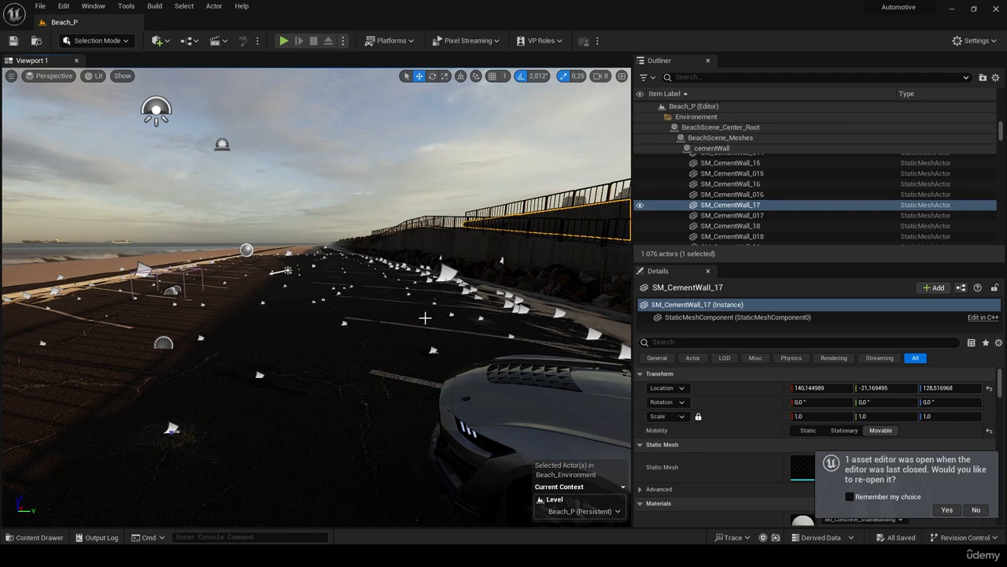
key("f")
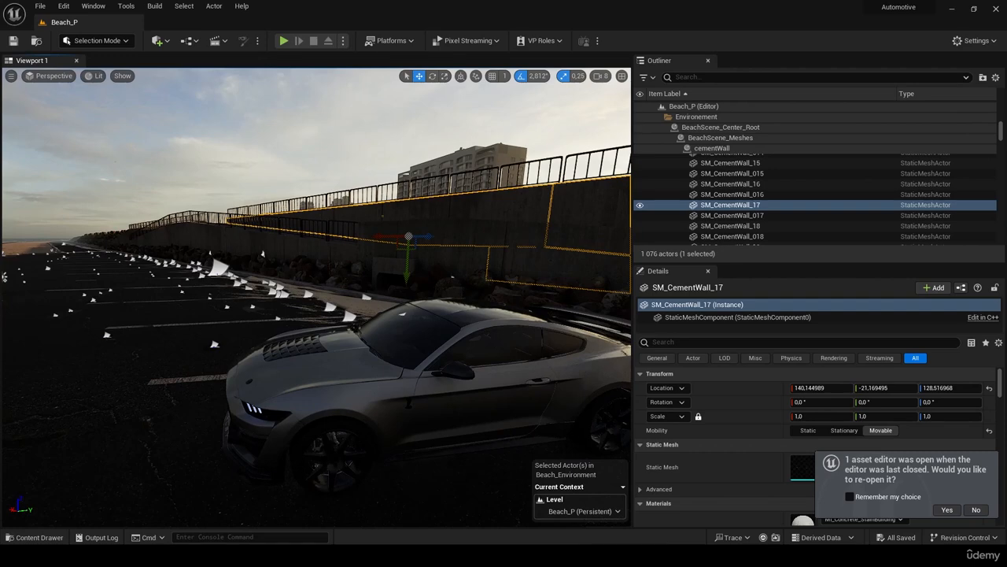
right_click_drag(382, 215, 453, 215)
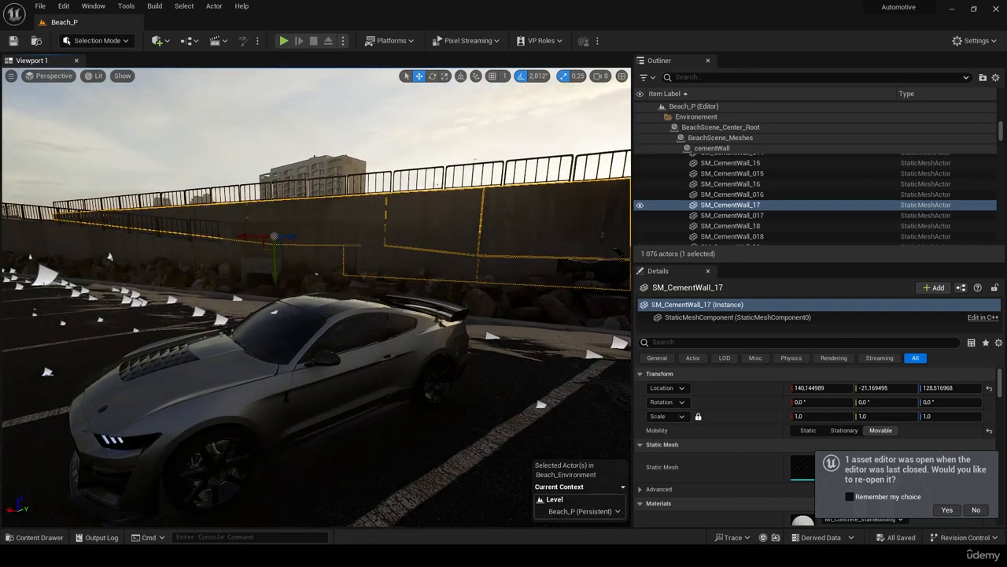
right_click_drag(383, 216, 307, 221)
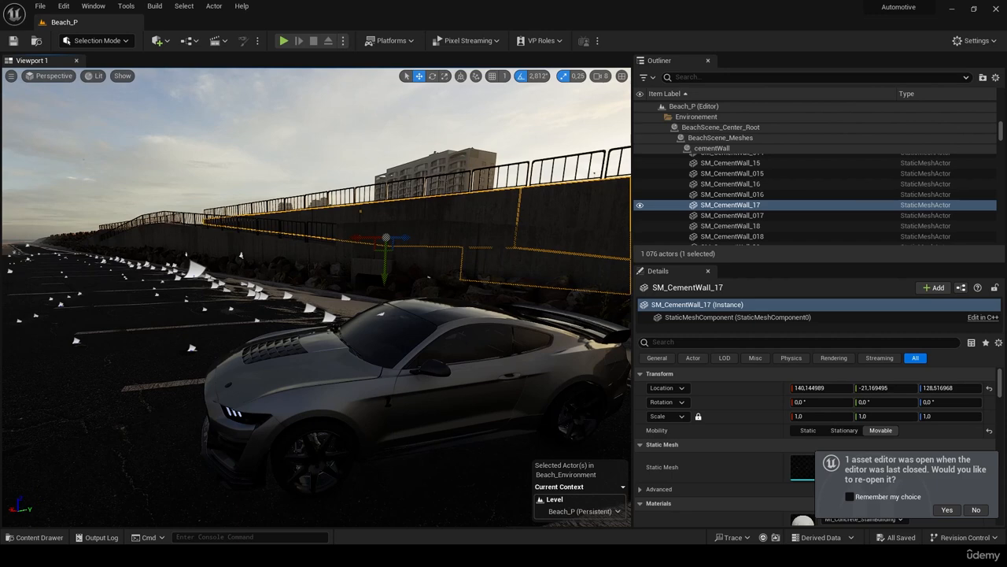
mouse_move(369, 307)
right_mouse_down()
mouse_move(363, 327)
mouse_move(351, 316)
right_mouse_up()
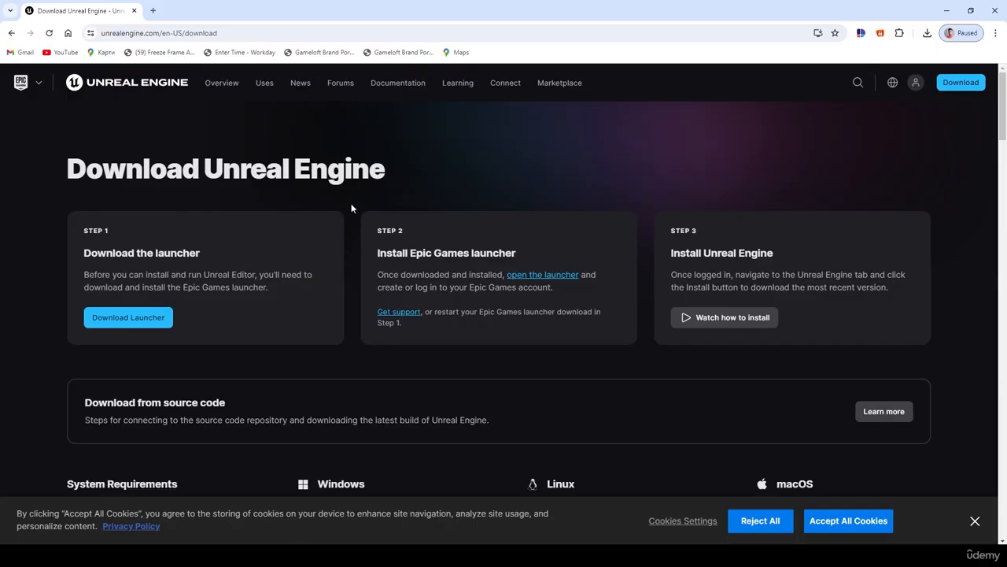
In the web browser, return to the "unreal engine launcher" search results and open the Download Unreal Engine page.
left_click(11, 32)
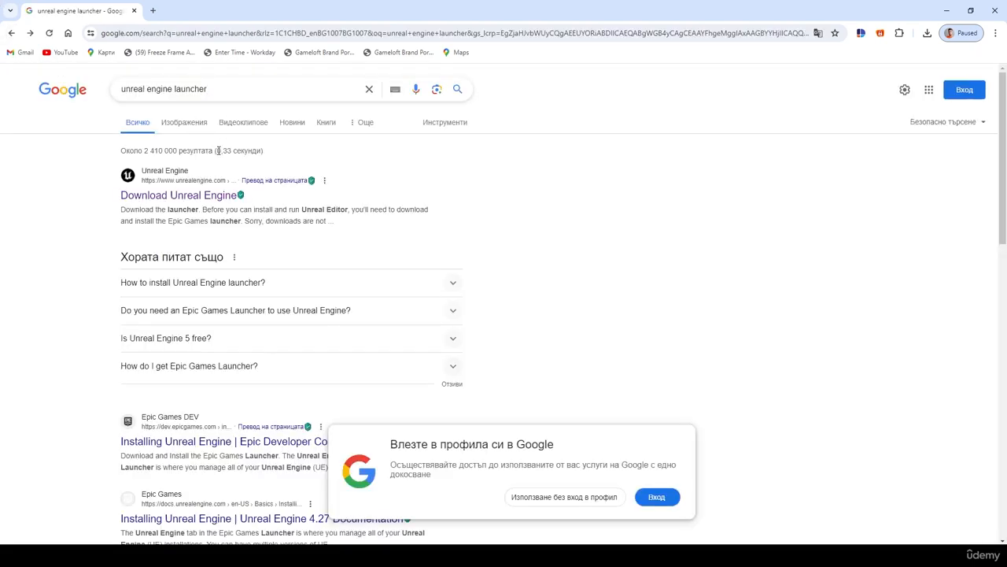
left_click(187, 197)
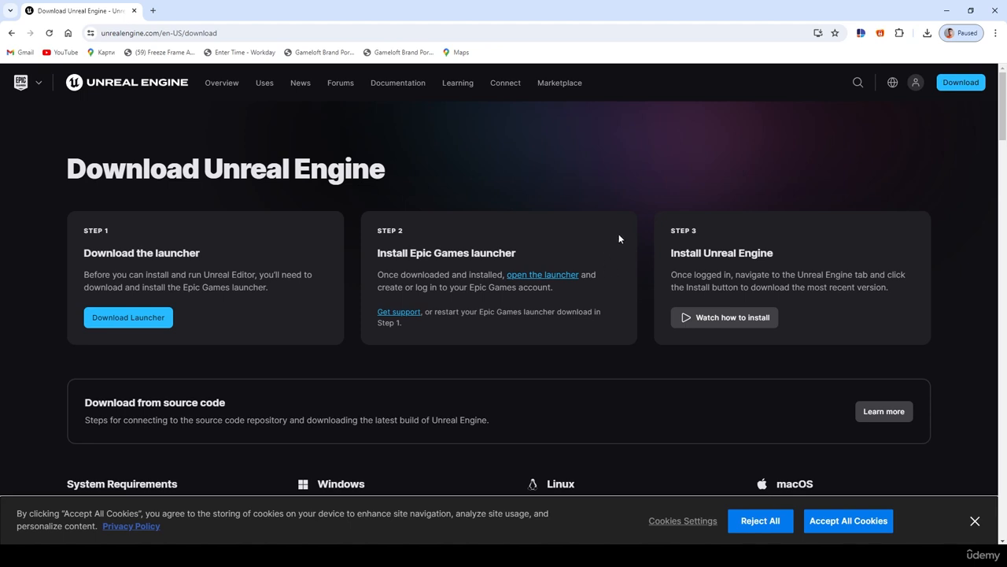
left_click(947, 10)
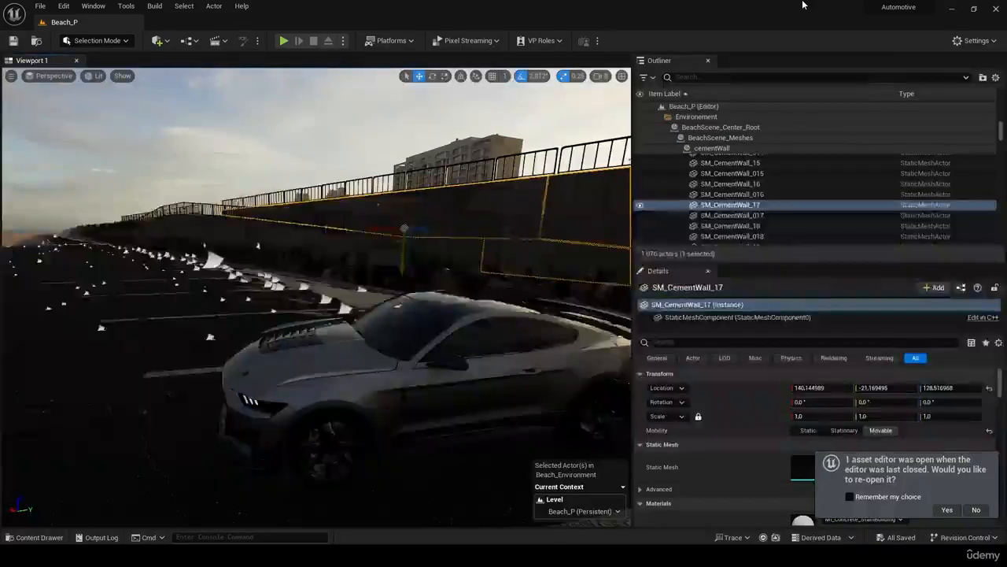
Minimise the open windows to reach the desktop and move the Epic Games Launcher shortcut to an empty area.
left_click(949, 9)
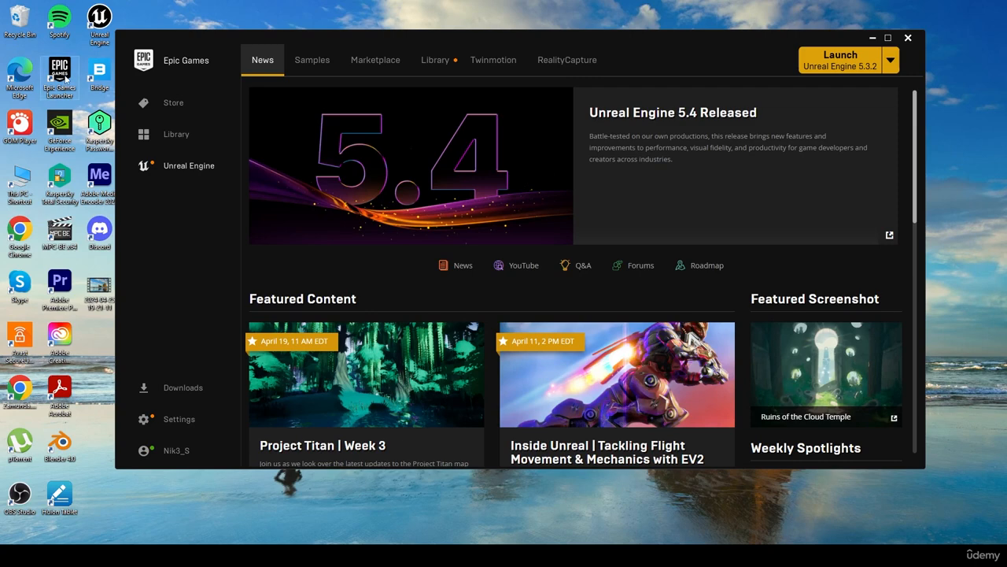
left_click(872, 37)
left_click_drag(59, 78, 491, 193)
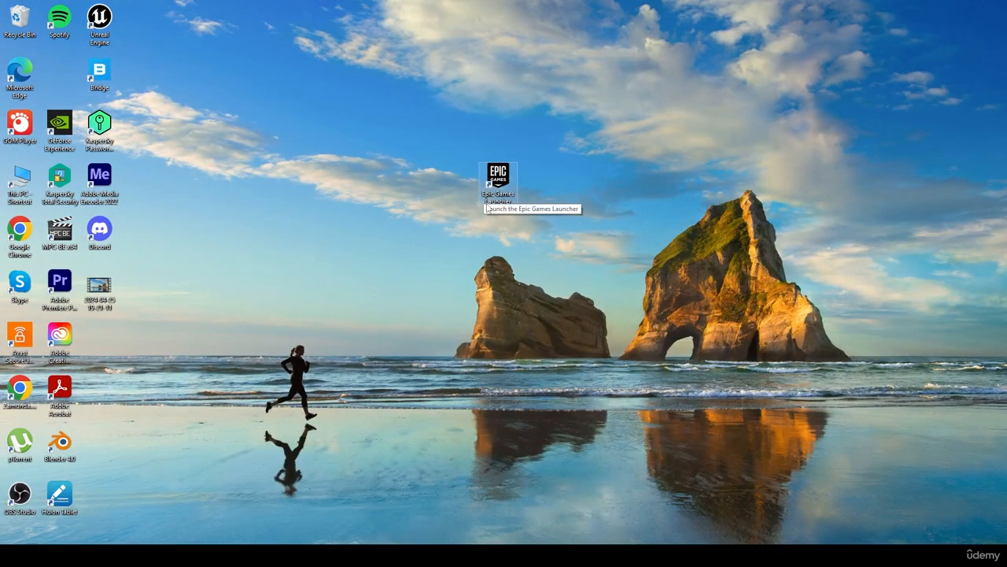
Switch to the Epic Games Launcher and review the engine versions, projects and vault in the Unreal Engine library.
left_click(318, 554)
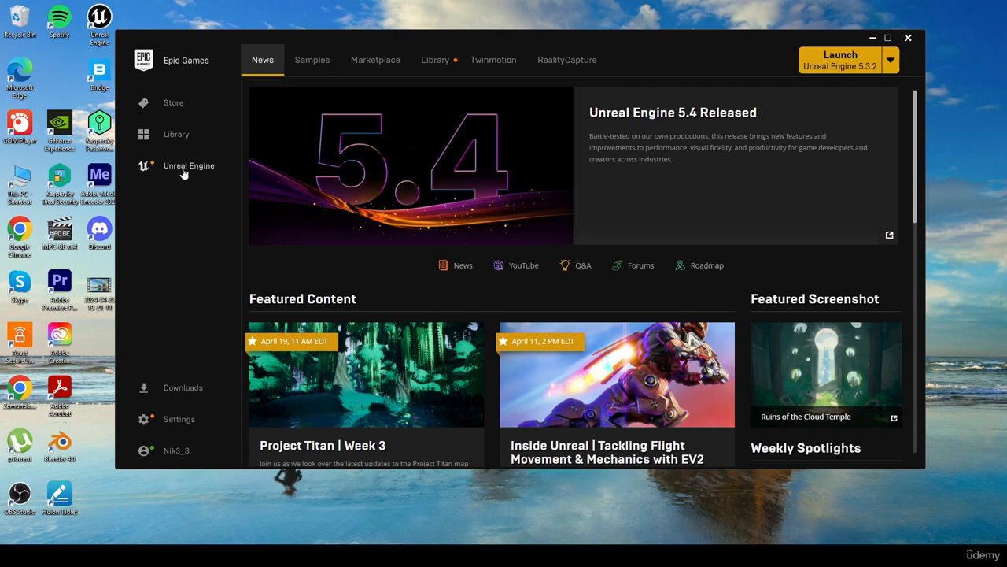
left_click(437, 66)
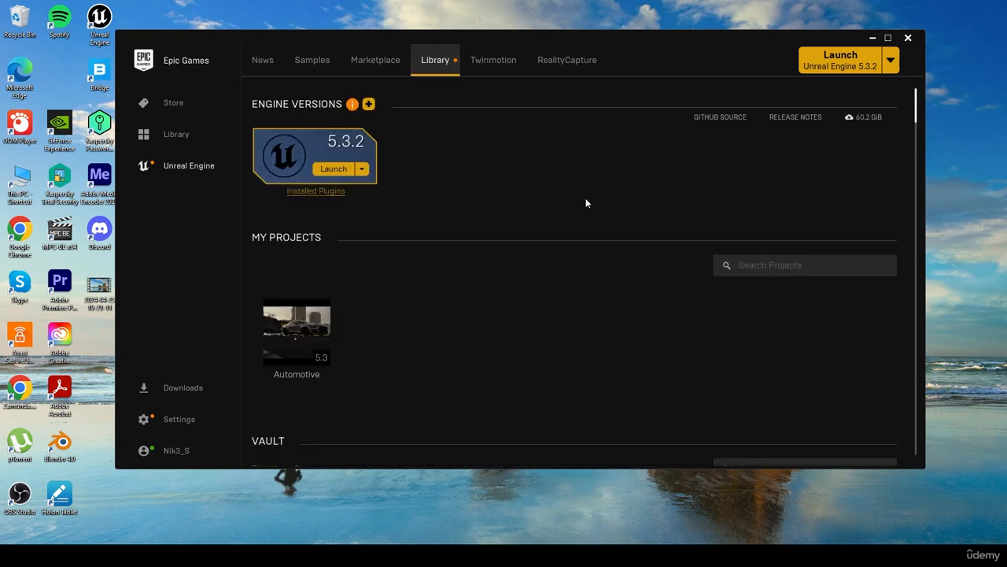
scroll(590, 206, "down", 1)
scroll(627, 212, "down", 1)
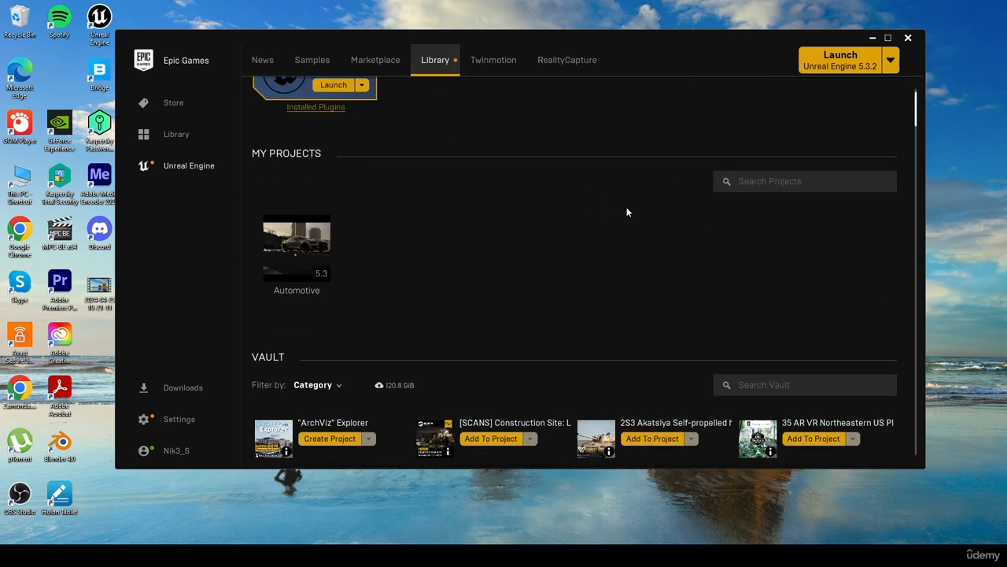
scroll(745, 199, "up", 2)
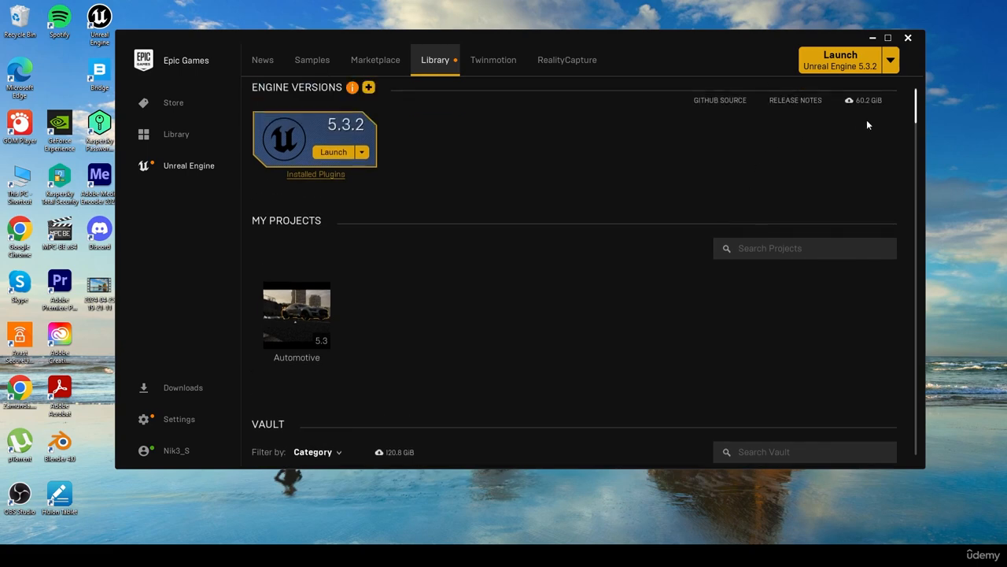
scroll(801, 179, "down", 1)
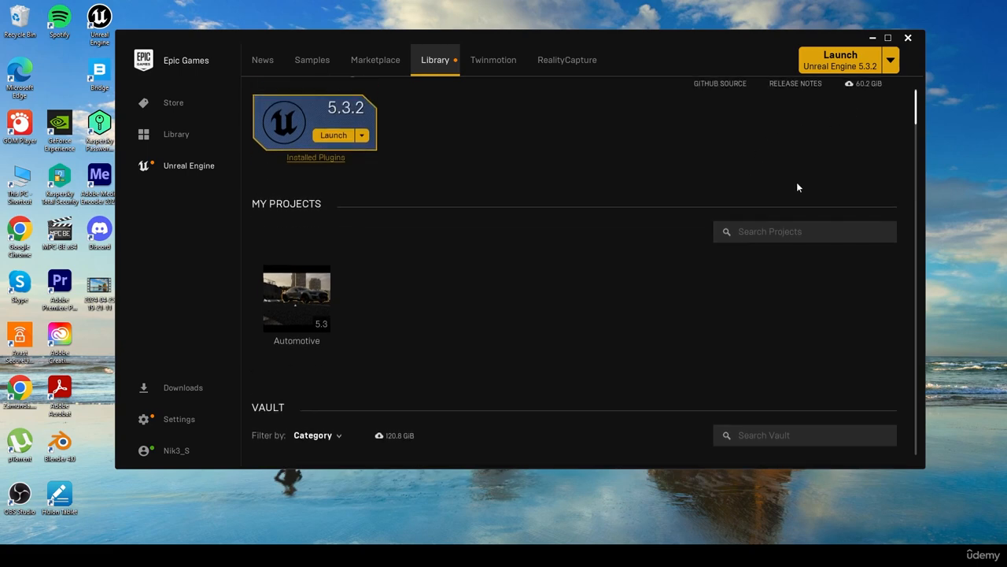
scroll(791, 191, "up", 1)
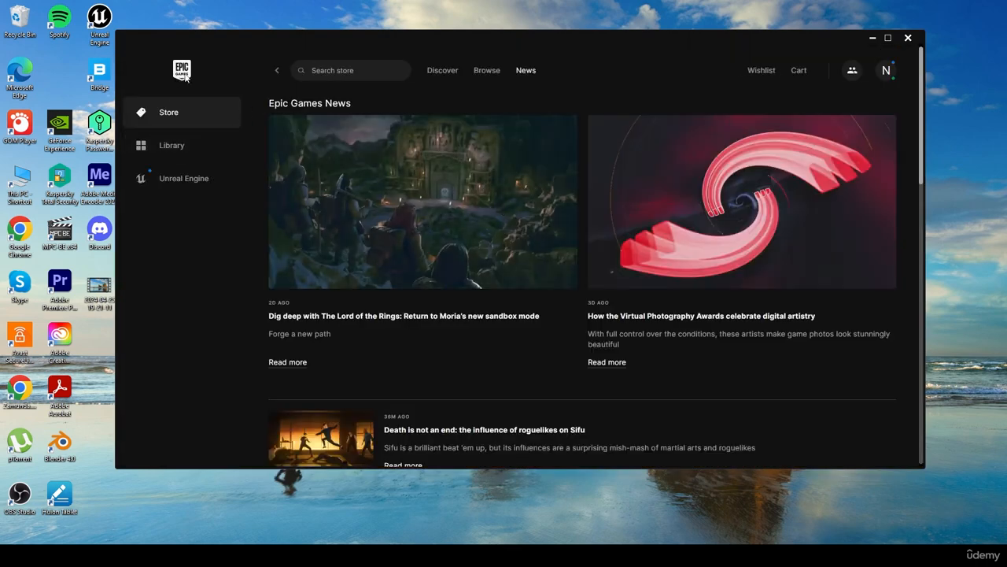
Return to the launcher's Unreal Engine section and add an engine version slot set to 5.2.1.
left_click(211, 195)
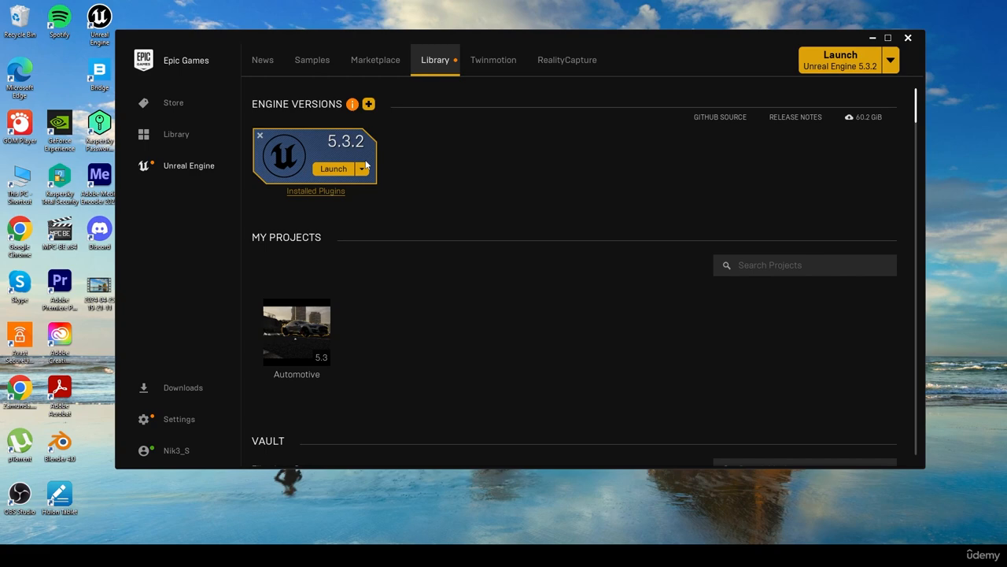
left_click(374, 109)
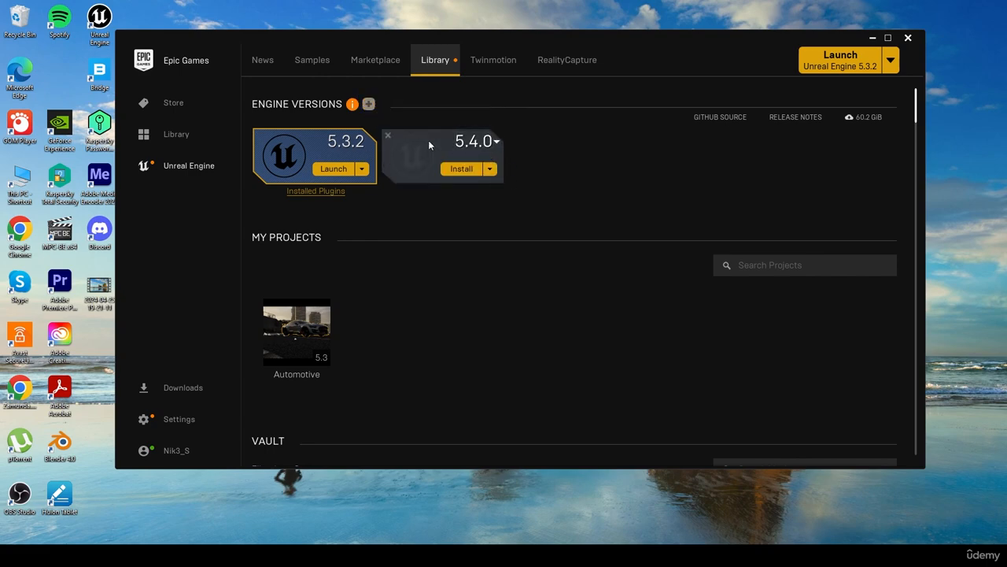
left_click(498, 142)
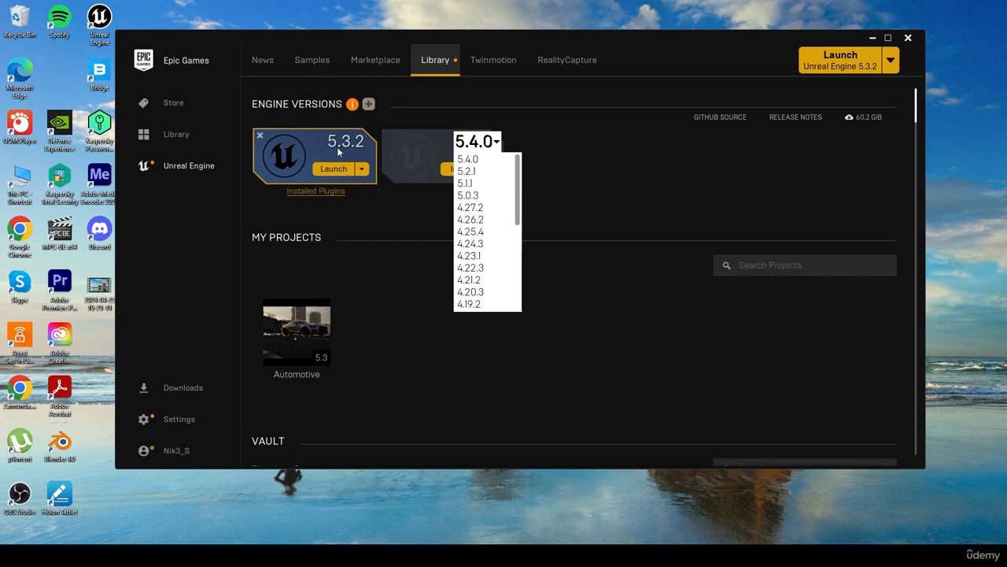
left_click(477, 171)
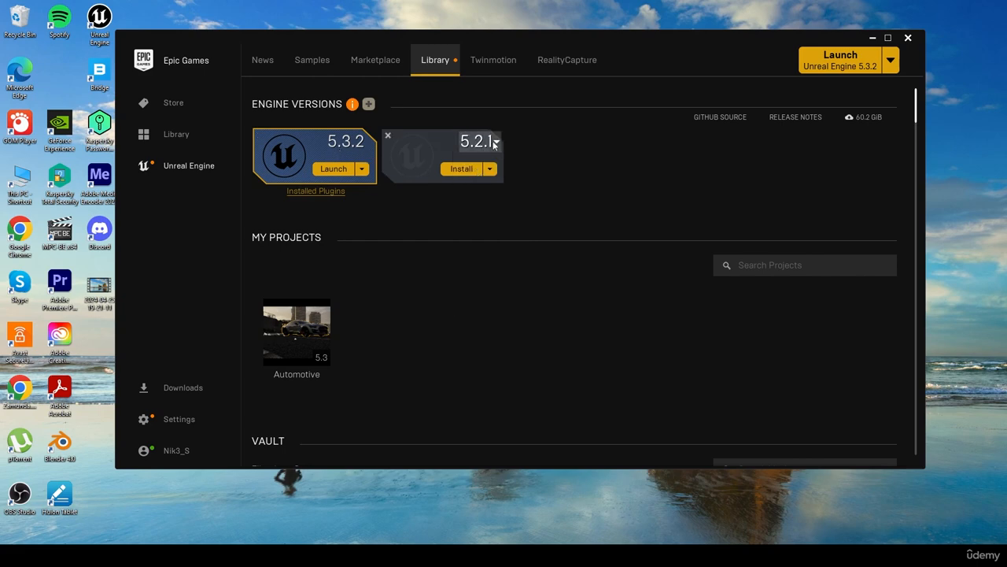
Start installing Unreal Engine 5.2.1 up to the install location choice and cancel the installation.
left_click(493, 144)
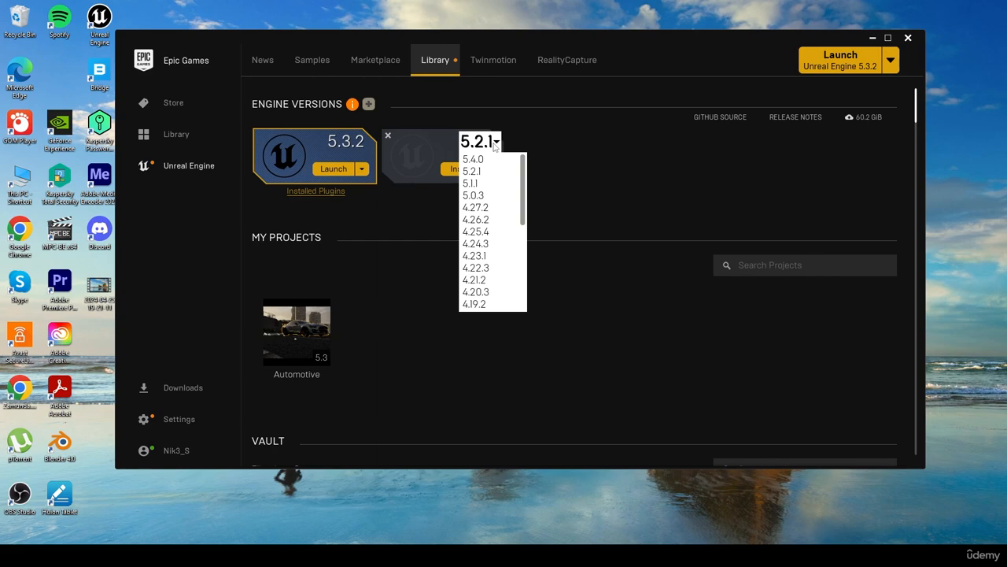
left_click(556, 159)
left_click(471, 170)
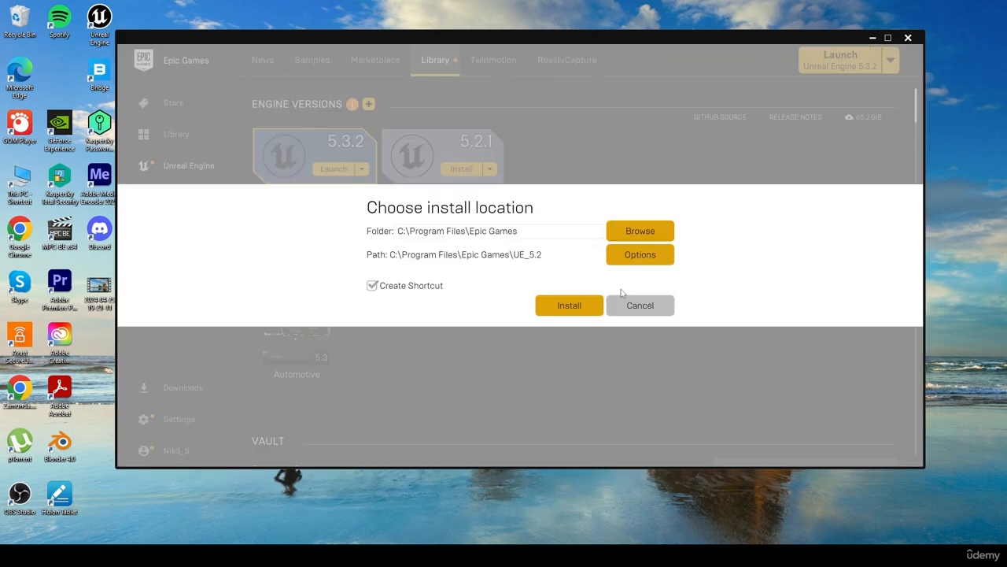
left_click(639, 304)
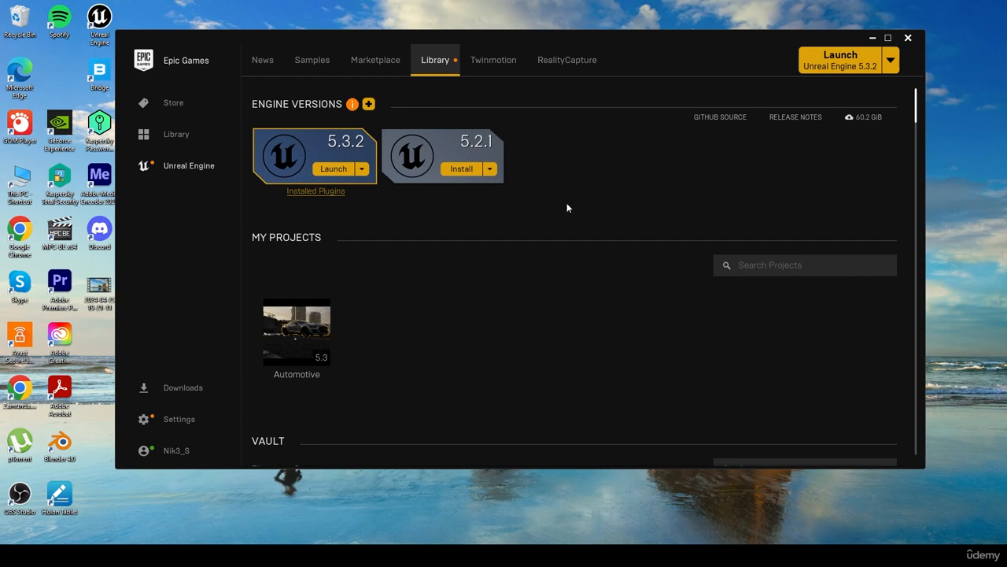
Launch Unreal Engine 5.3.2 from the library and reposition the Unreal Project Browser on the desktop.
left_click_drag(497, 45, 520, 43)
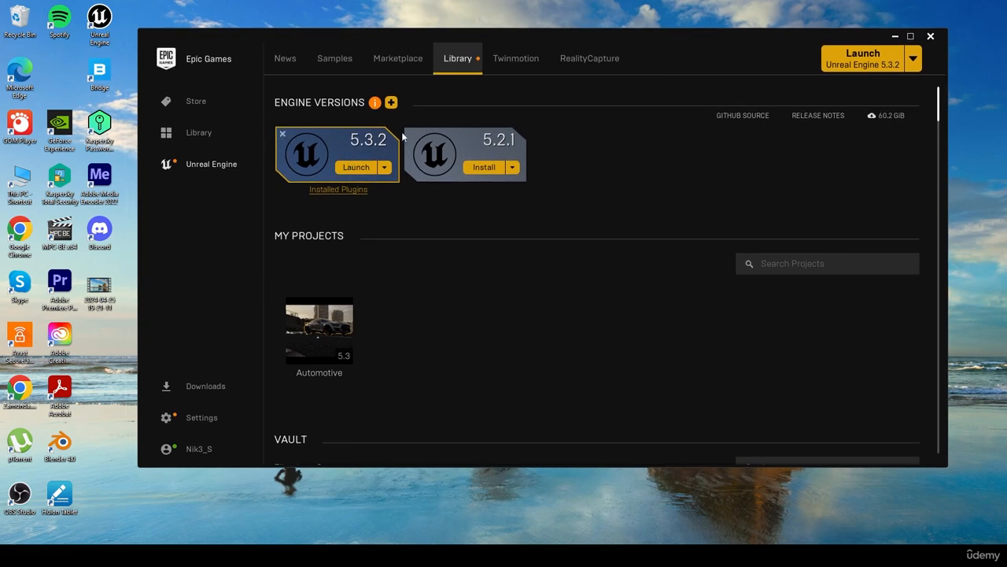
left_click(356, 167)
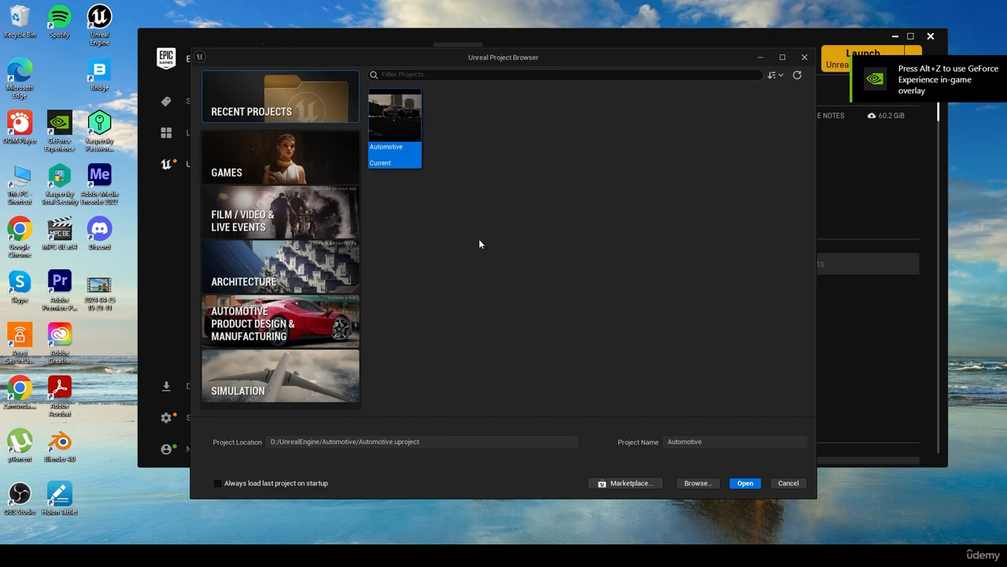
left_click_drag(578, 57, 595, 32)
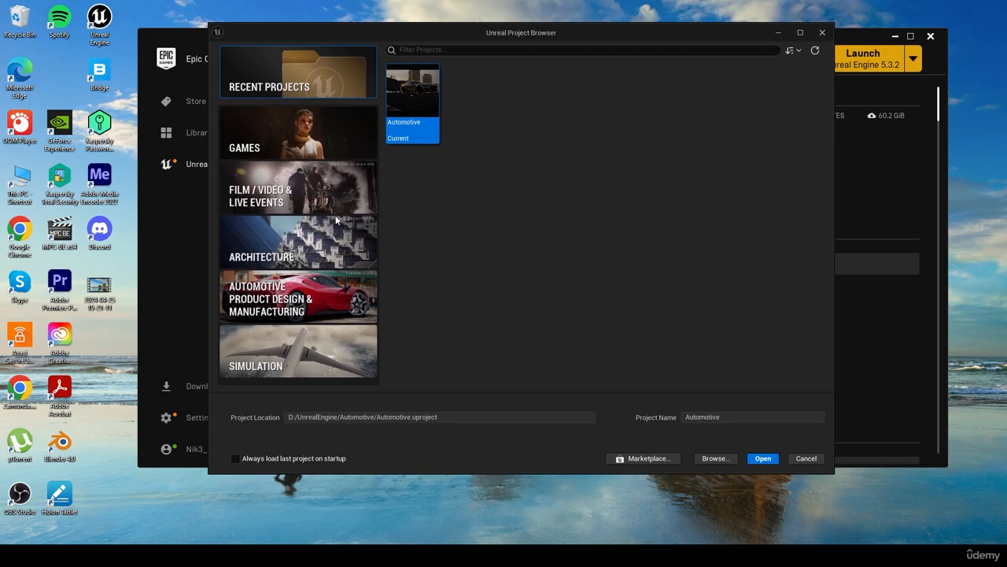
Review the project templates for Games, Film / Video & Live Events, Architecture, and Automotive Product Design & Manufacturing.
left_click(323, 144)
left_click(312, 186)
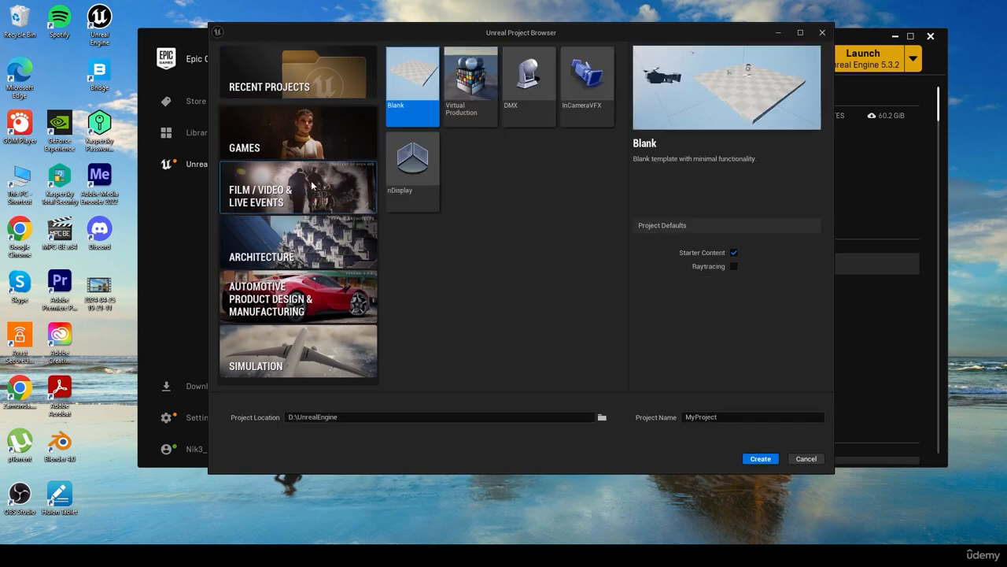
left_click(335, 235)
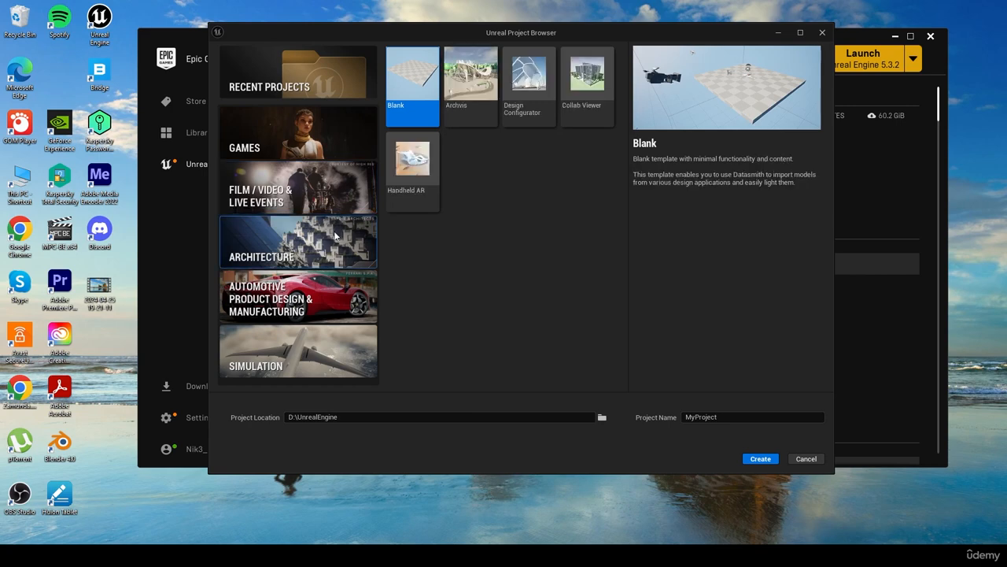
left_click(330, 298)
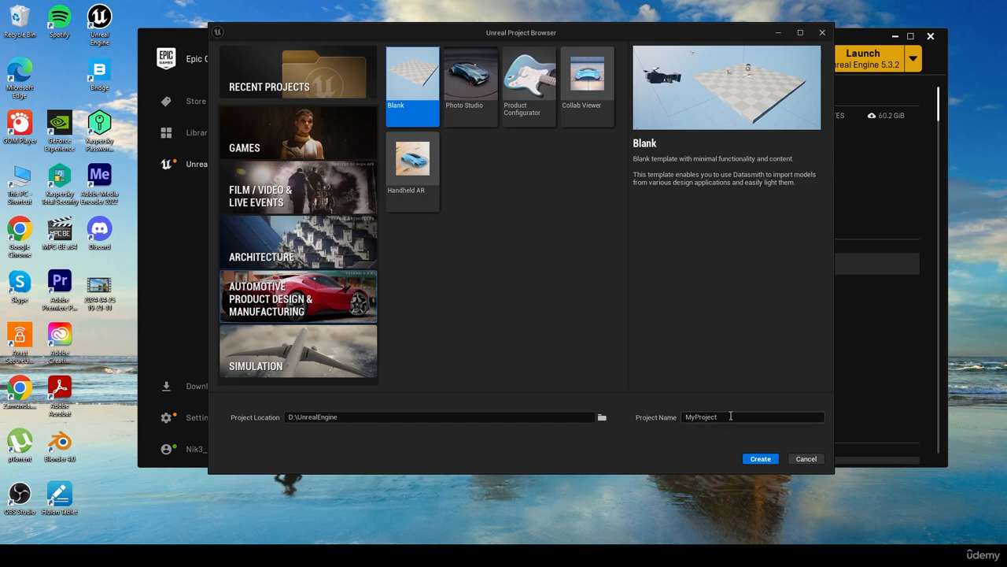
Set up a Blank Film / Video & Live Events project named "auto" with Raytracing enabled, and cancel its creation.
left_click(356, 188)
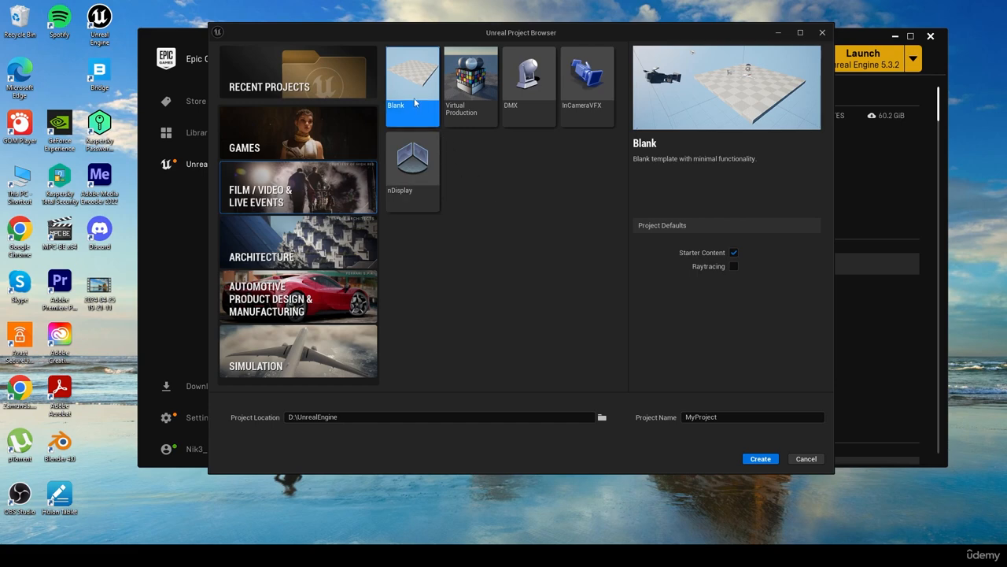
left_click(732, 266)
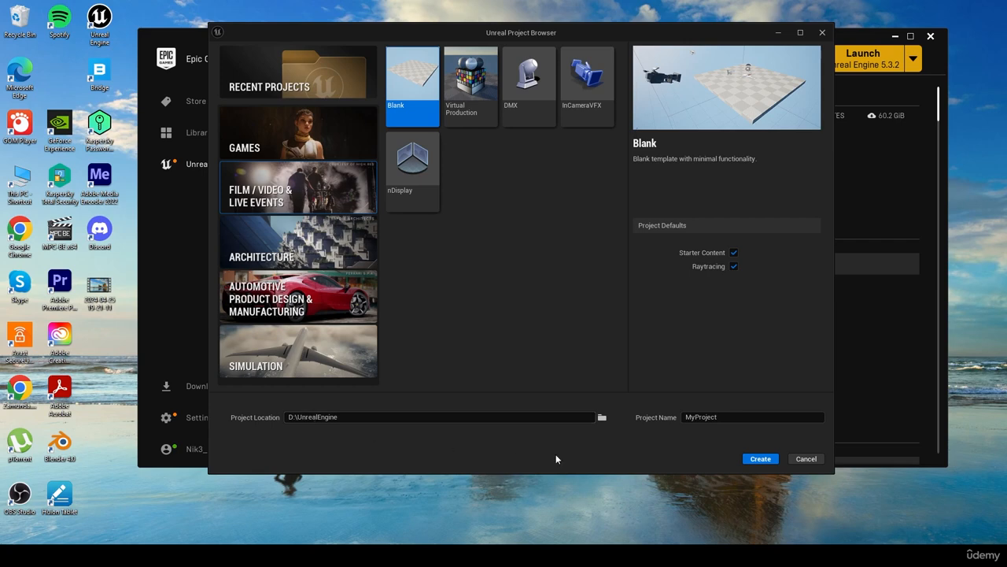
left_click_drag(724, 417, 655, 409)
type("auto")
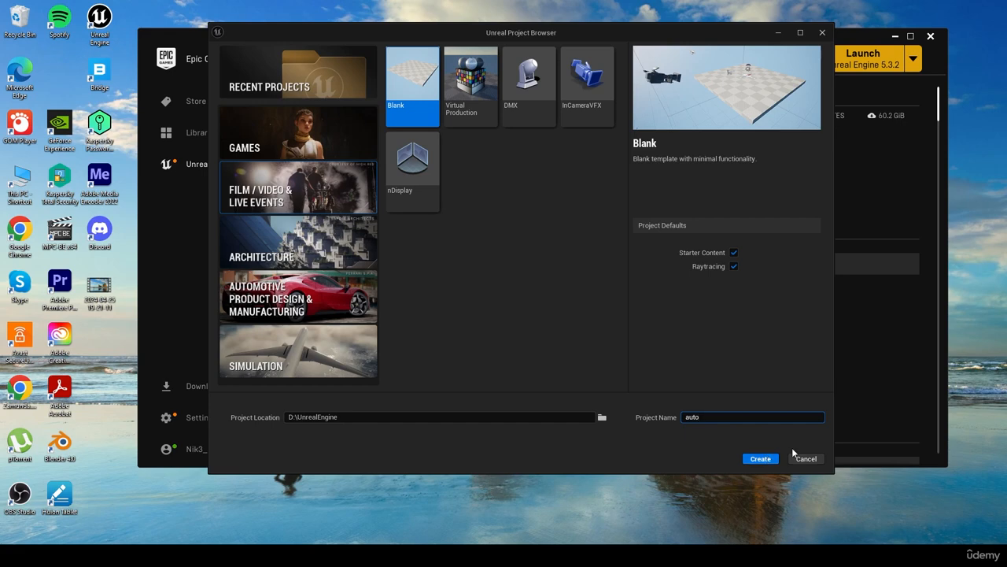
left_click(801, 459)
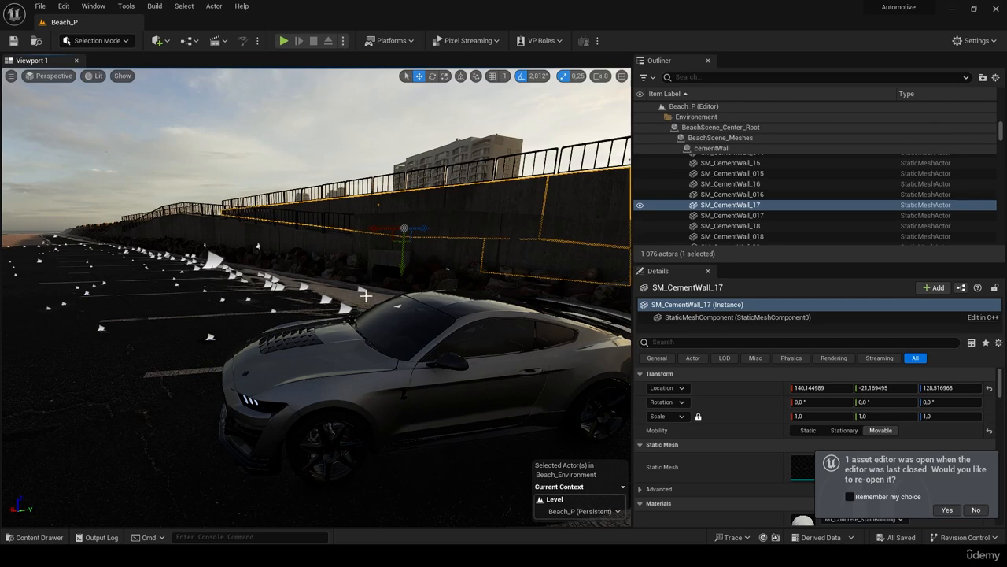
right_click_drag(364, 296, 322, 301)
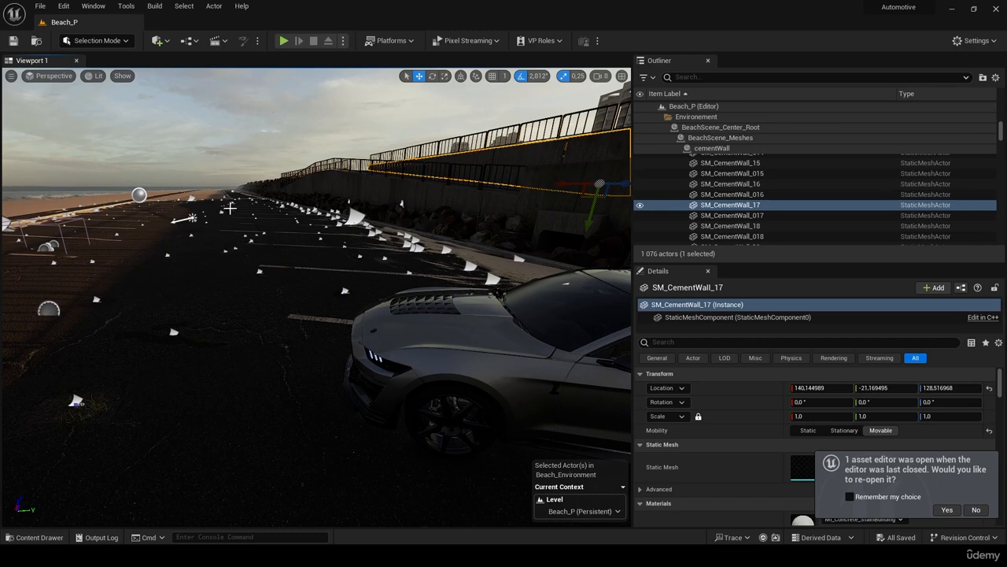
left_click(41, 7)
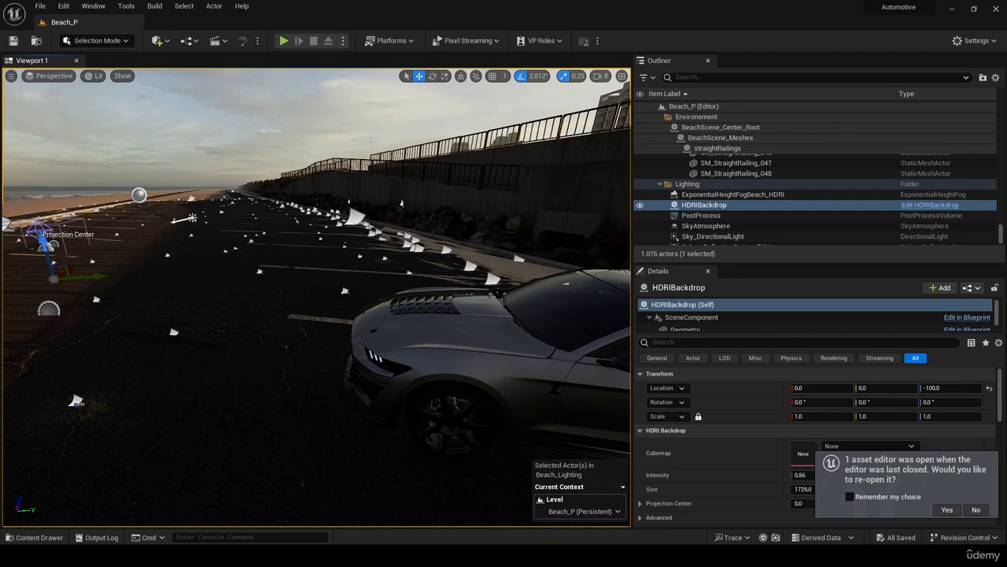
mouse_move(371, 142)
right_mouse_down()
mouse_move(169, 90)
mouse_move(504, 79)
mouse_move(363, 145)
right_mouse_up()
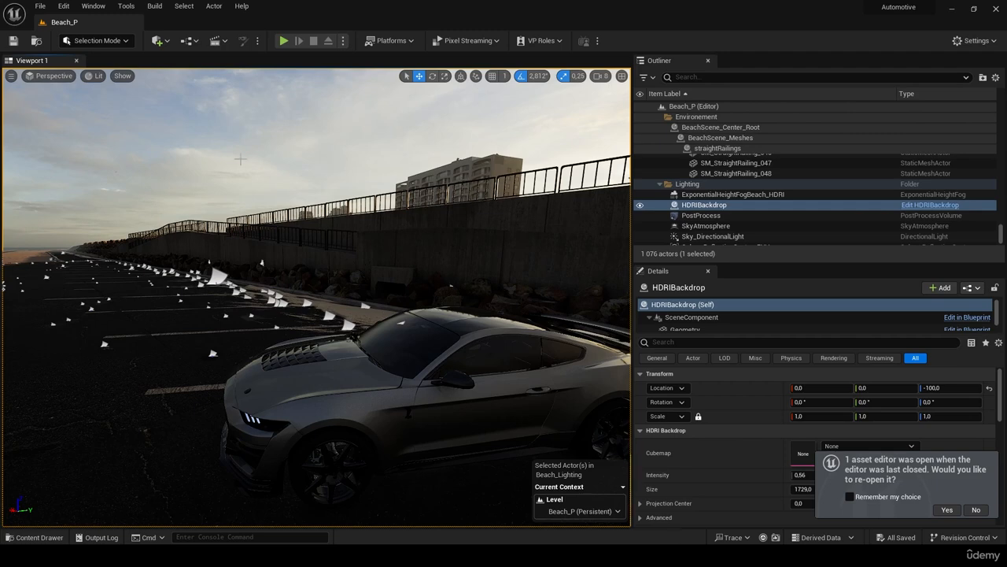
Create a new level from the Basic template.
left_click(41, 7)
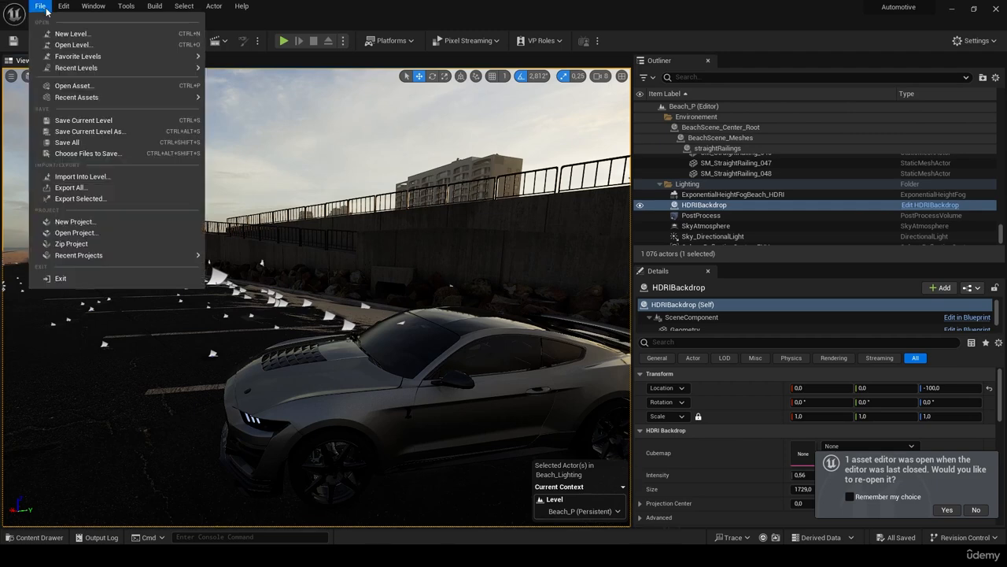
left_click(73, 35)
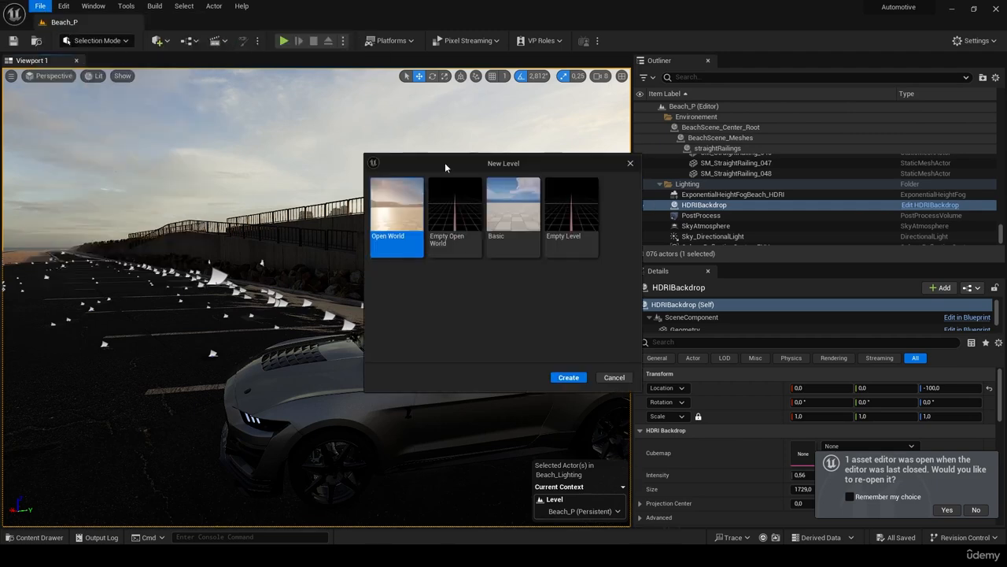
left_click(523, 206)
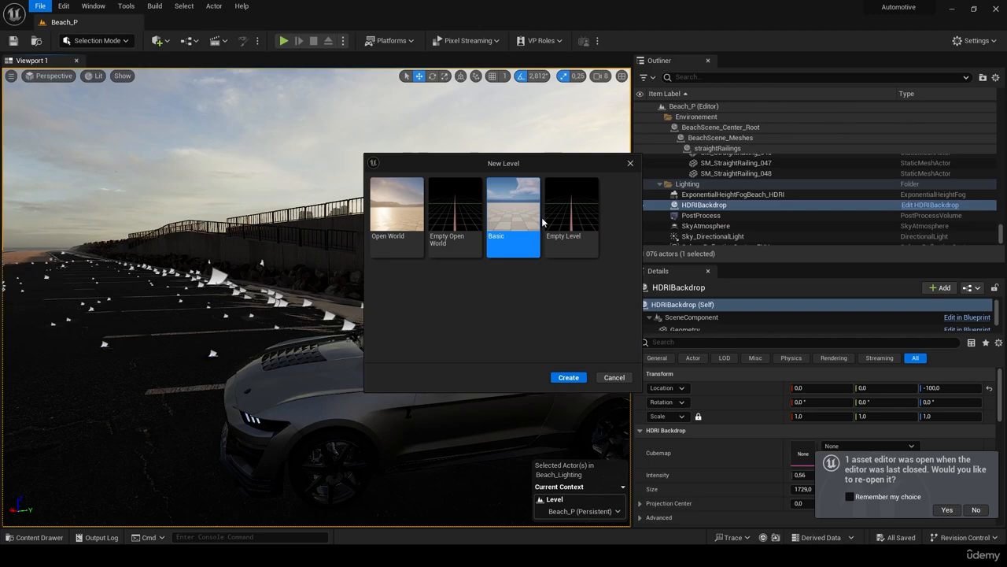
left_click(568, 378)
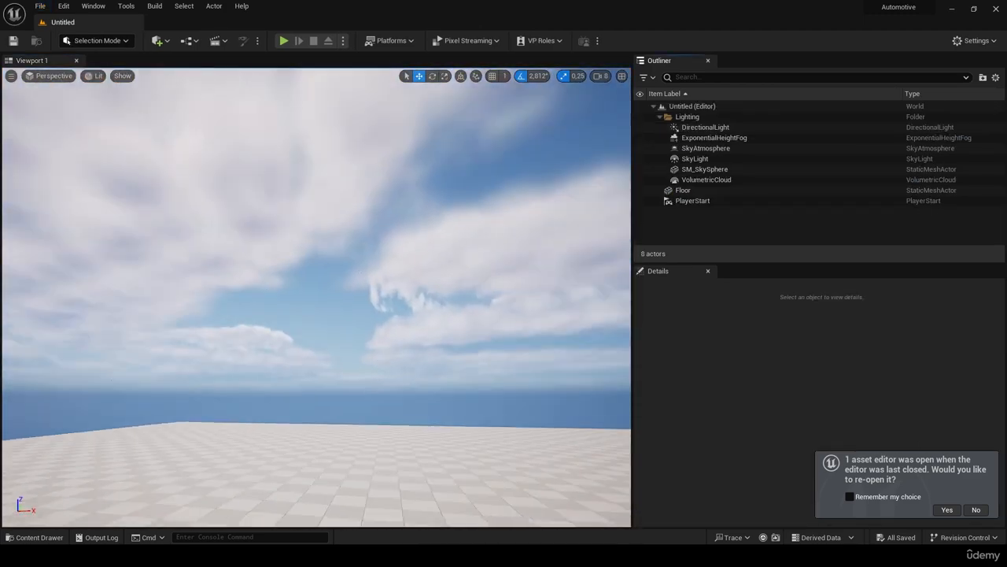
Widen the viewport by narrowing the Outliner and Details area, and look around the new level.
right_click_drag(478, 341, 591, 409)
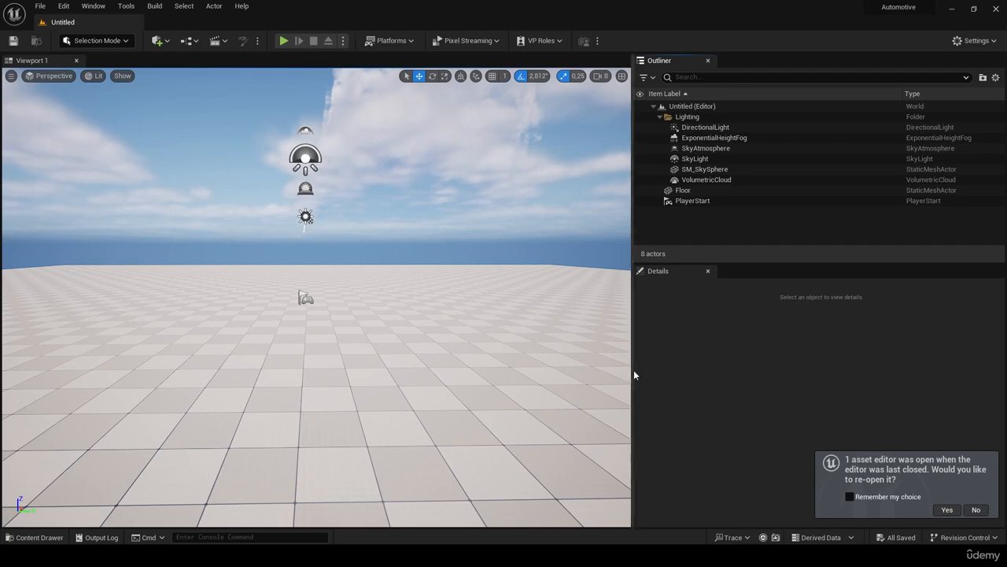
left_click_drag(640, 324, 721, 332)
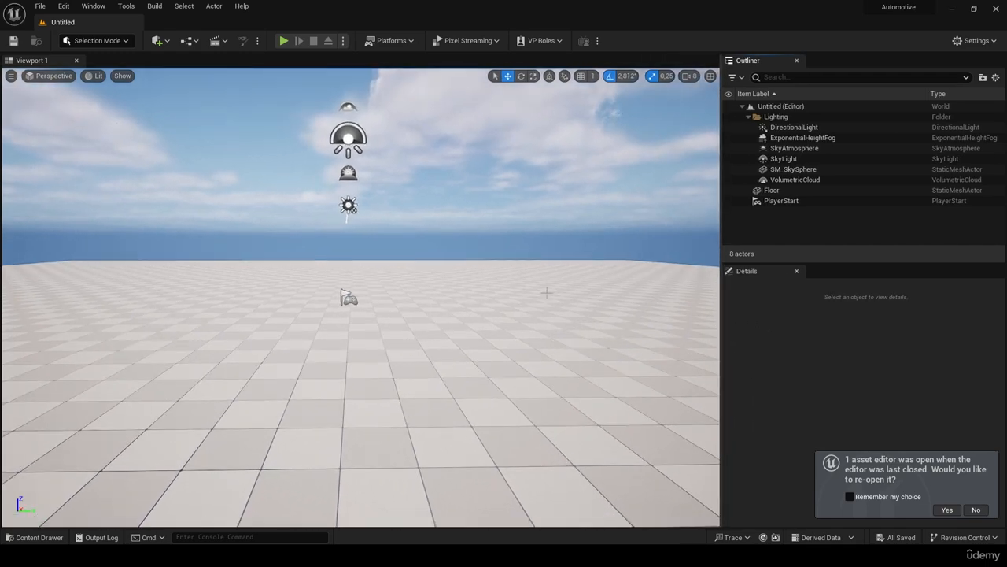
right_click_drag(543, 288, 484, 287)
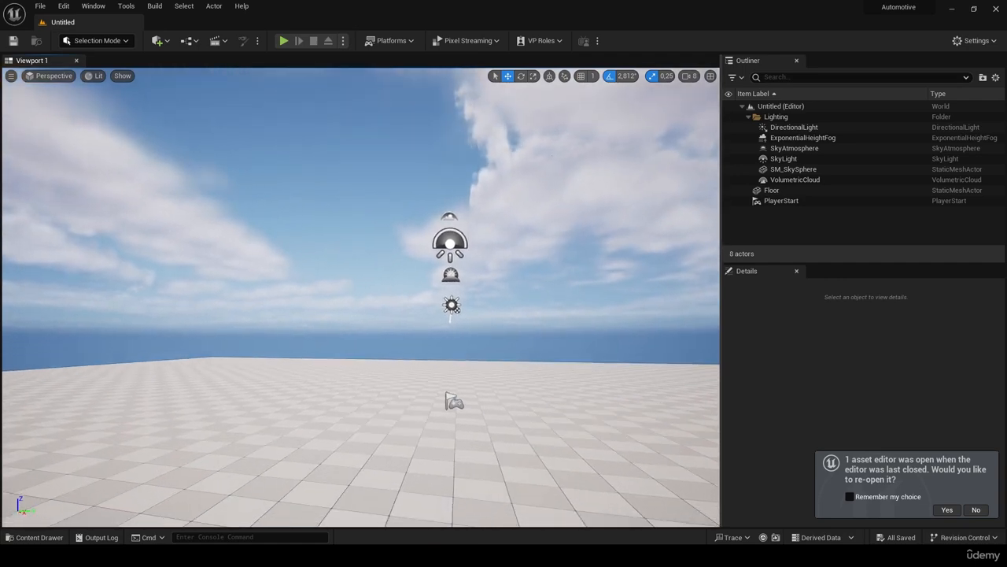